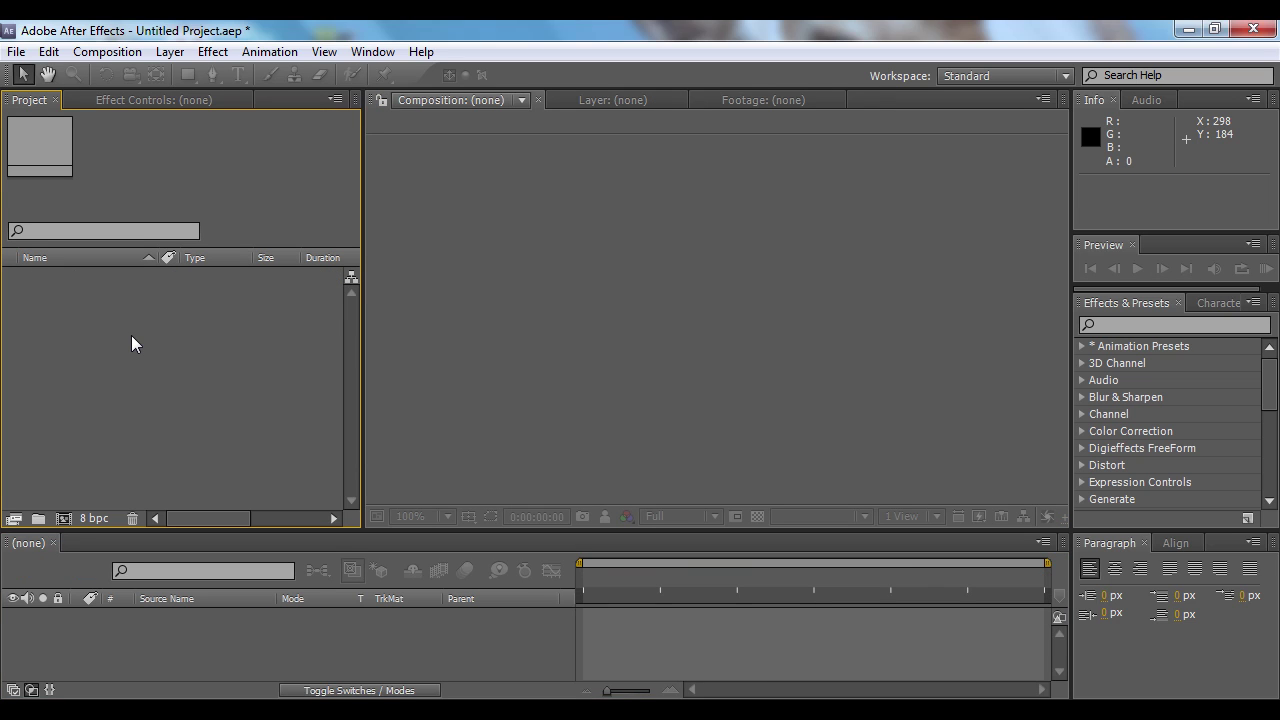
# Step: Bring up the File menu in the empty untitled project
pyautogui.click(16, 55)
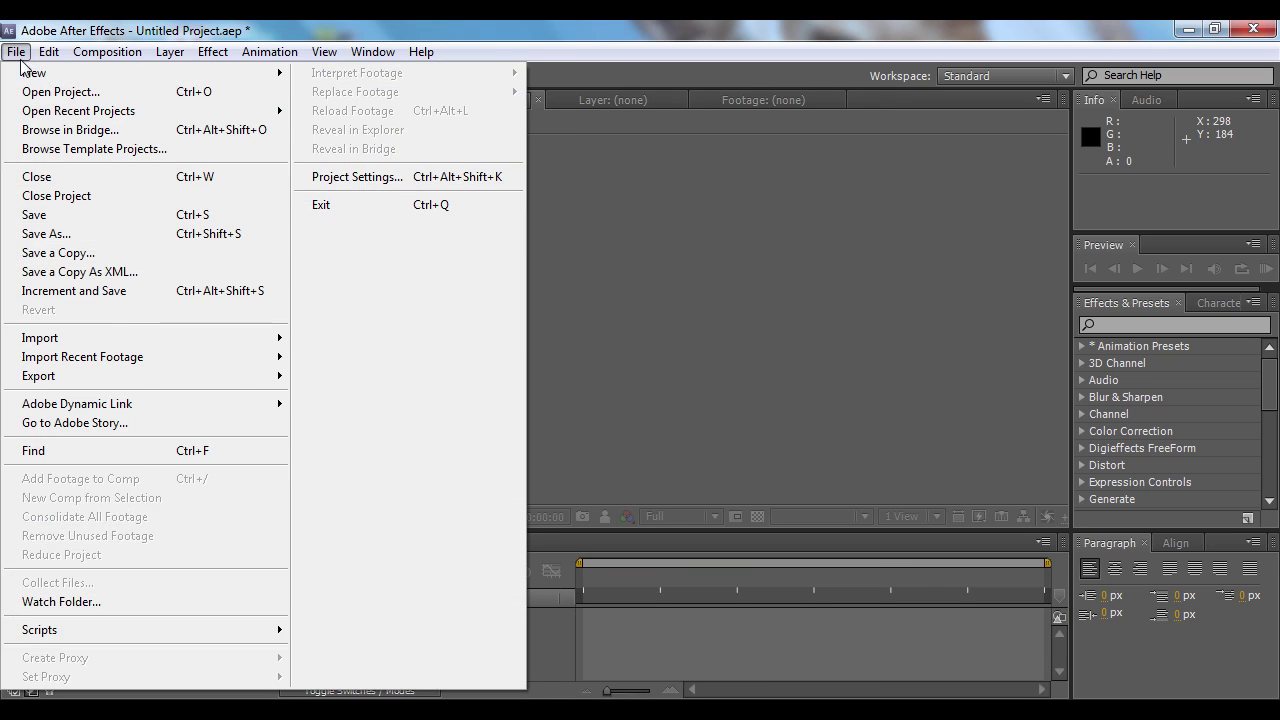
# Step: Import koopa_01 from the Koopa folder as the PNG sequence koopa_[01-10].png
pyautogui.press('Right')
pyautogui.press('Left')
pyautogui.moveTo(243, 343)
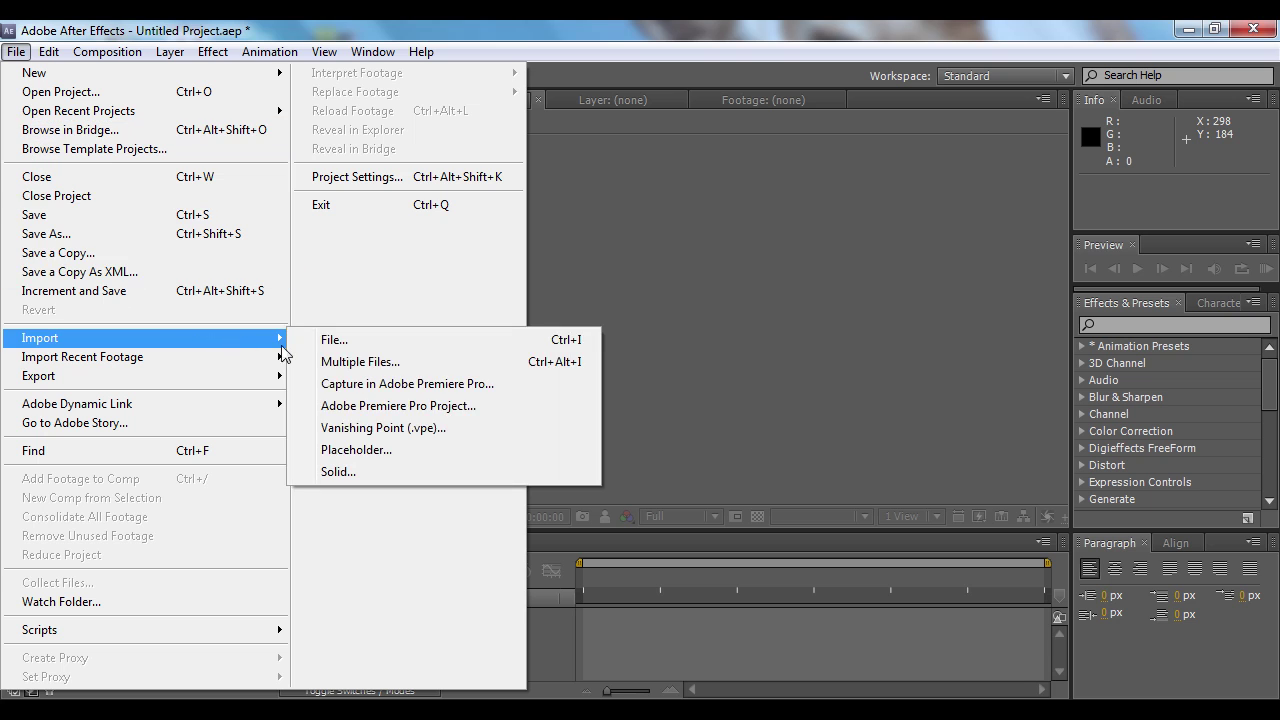
pyautogui.click(385, 345)
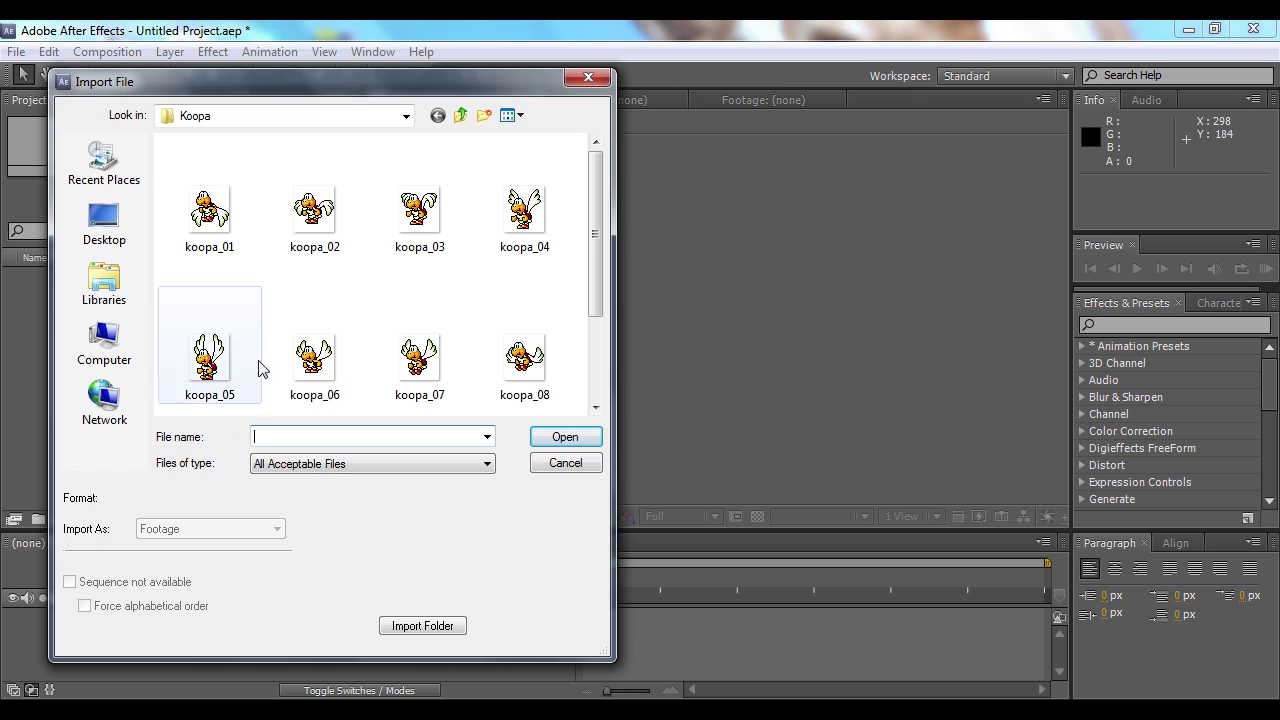
pyautogui.click(207, 228)
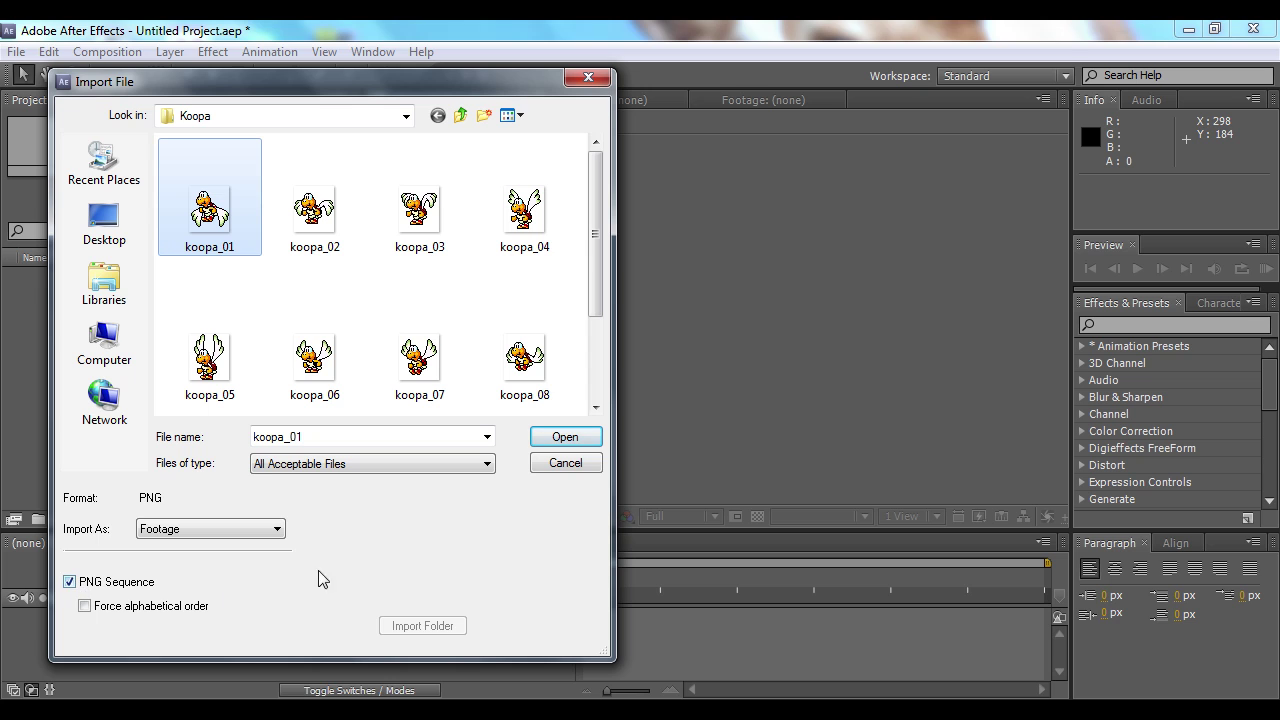
pyautogui.click(549, 437)
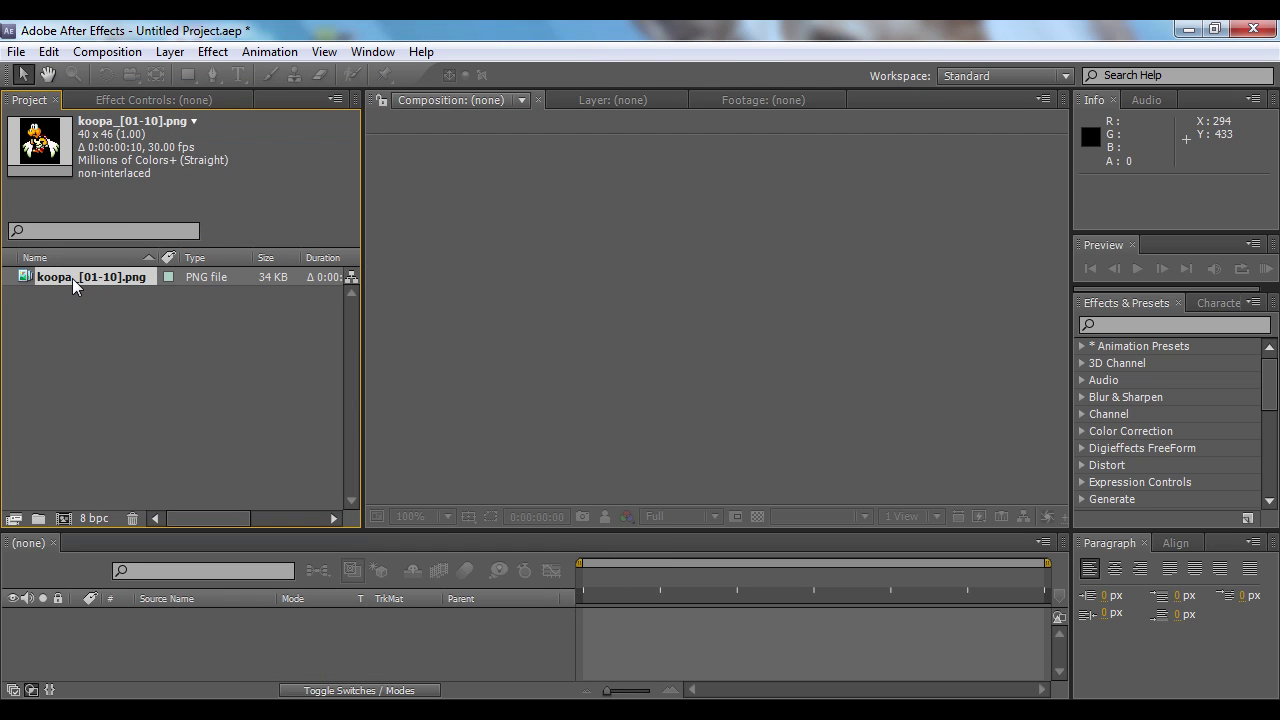
pyautogui.click(125, 52)
# Step: Create Comp 1 with the HDV/HDTV 720 29.97 preset and a 0;00;10;00 duration
pyautogui.click(140, 74)
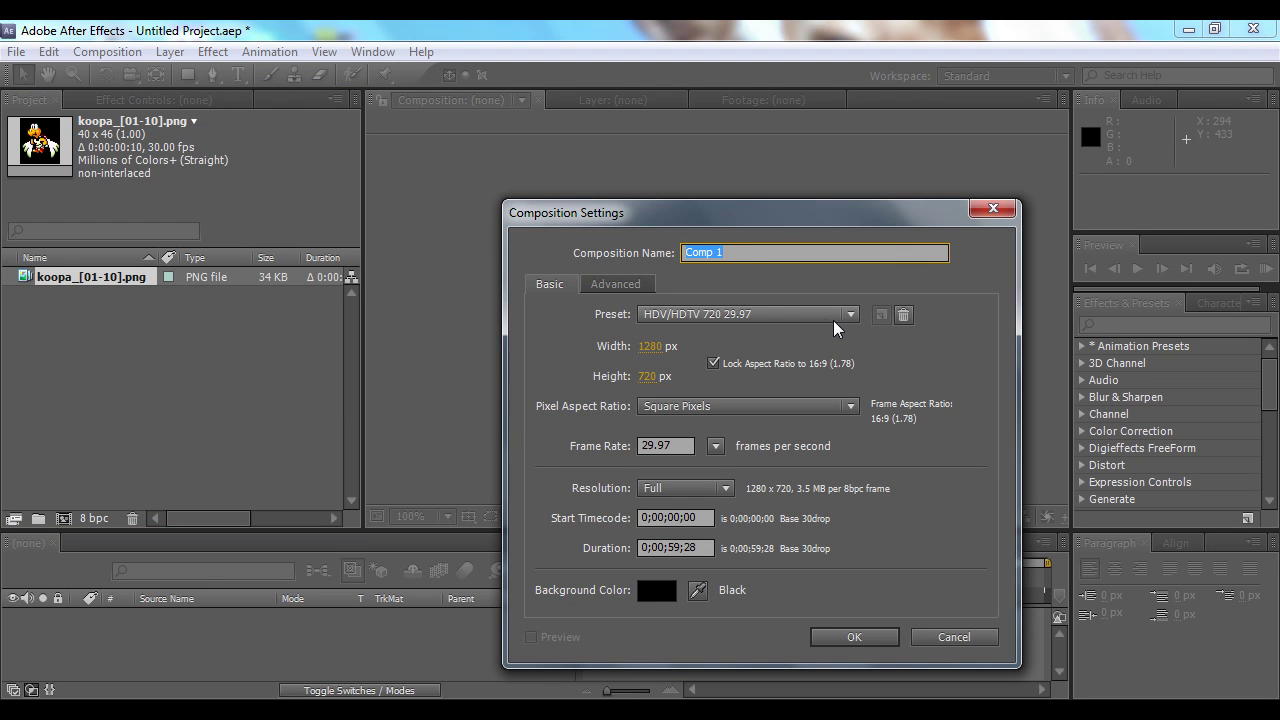
pyautogui.moveTo(707, 547); pyautogui.dragTo(666, 547)
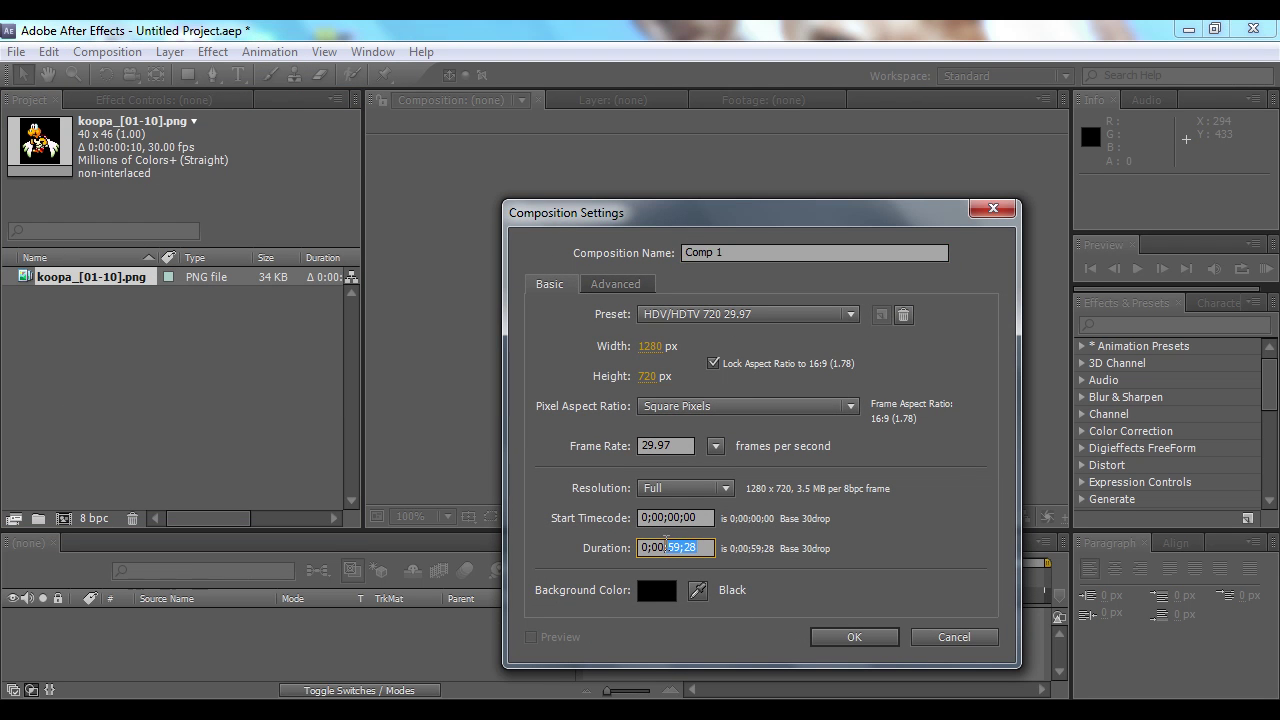
pyautogui.write('10')
pyautogui.click(852, 636)
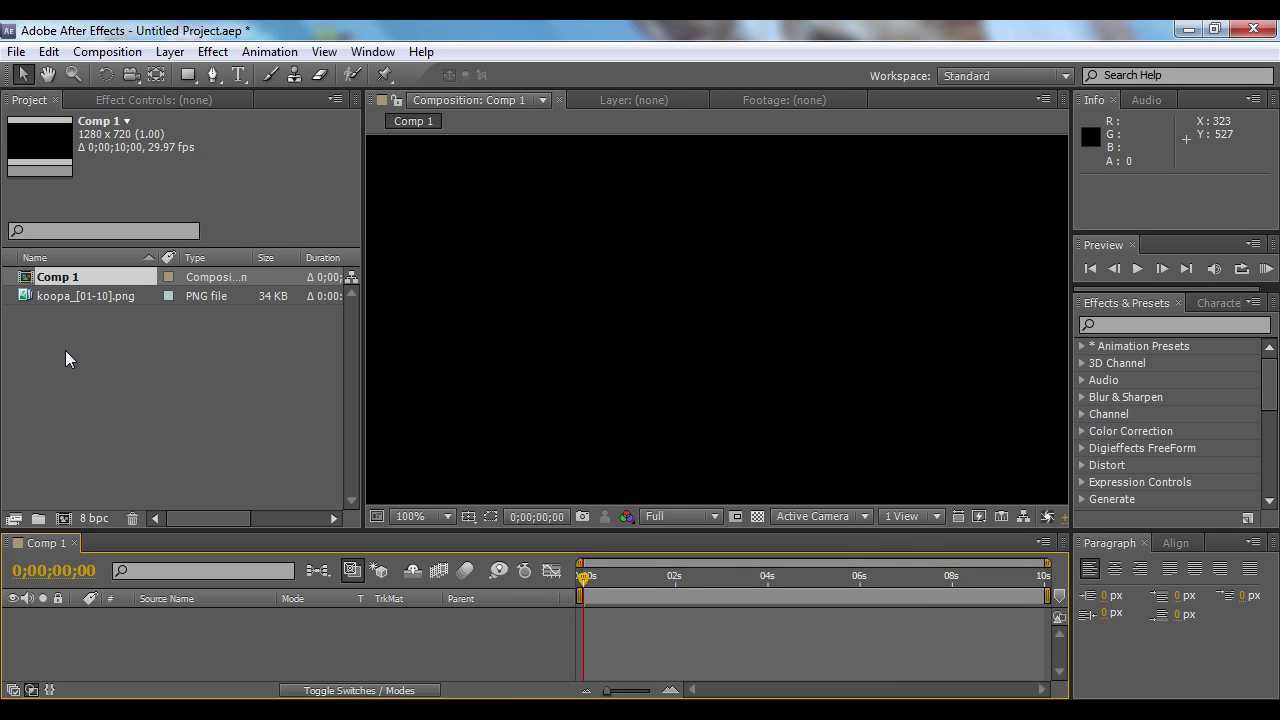
pyautogui.click(87, 298)
# Step: Drop koopa_[01-10].png into the Comp 1 timeline and scrub through its first frames
pyautogui.moveTo(87, 298); pyautogui.dragTo(219, 639)
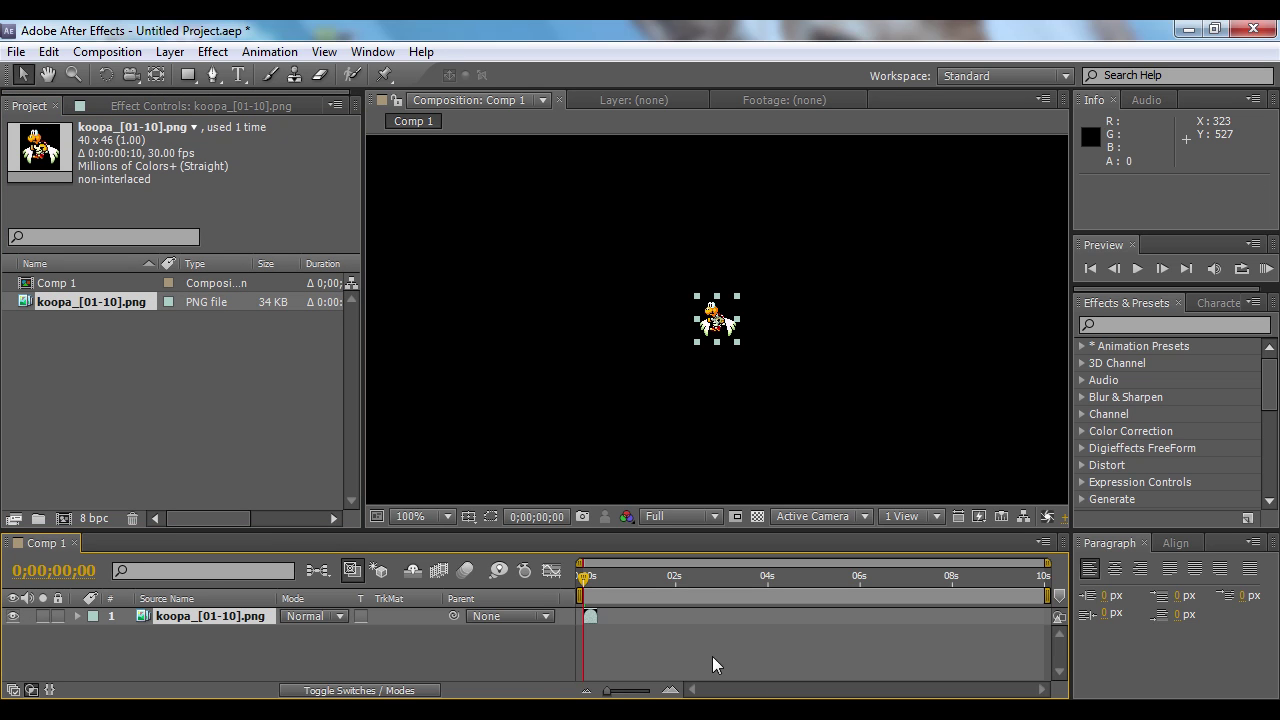
pyautogui.moveTo(1046, 563); pyautogui.dragTo(689, 563)
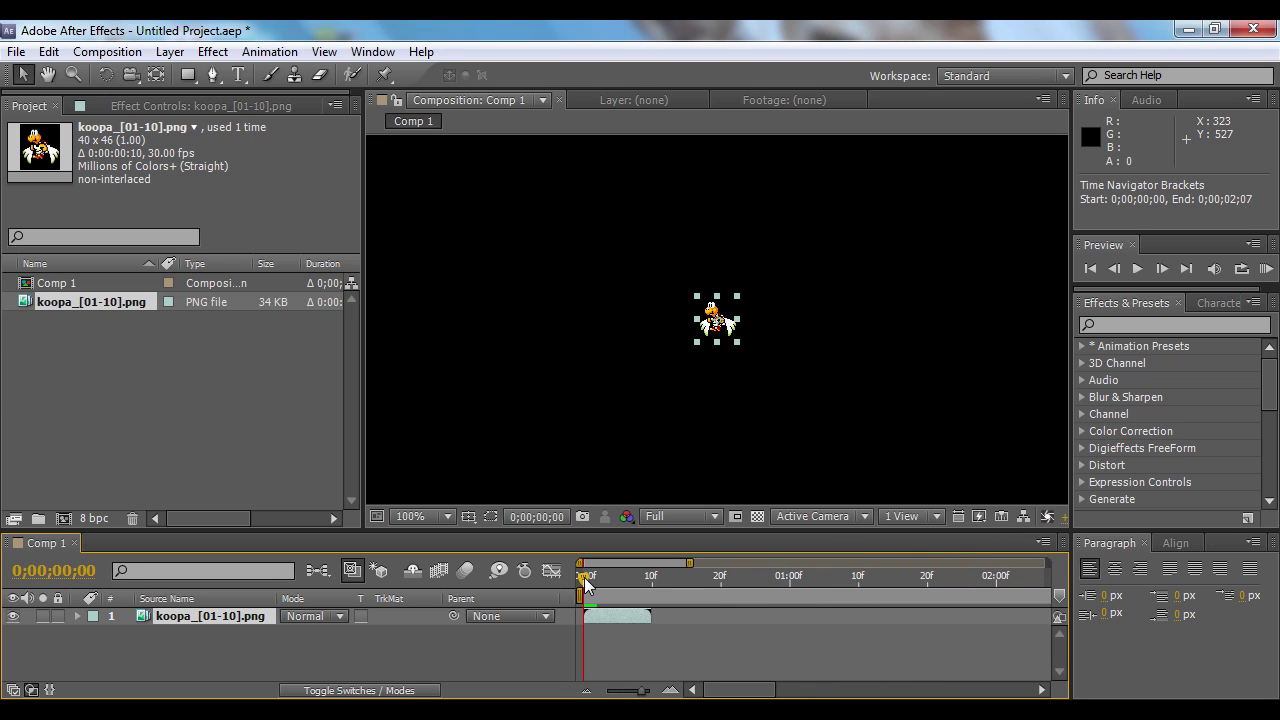
pyautogui.moveTo(585, 584)
pyautogui.mouseDown()
pyautogui.moveTo(655, 590)
pyautogui.moveTo(585, 584)
pyautogui.mouseUp()
pyautogui.rightClick(80, 302)
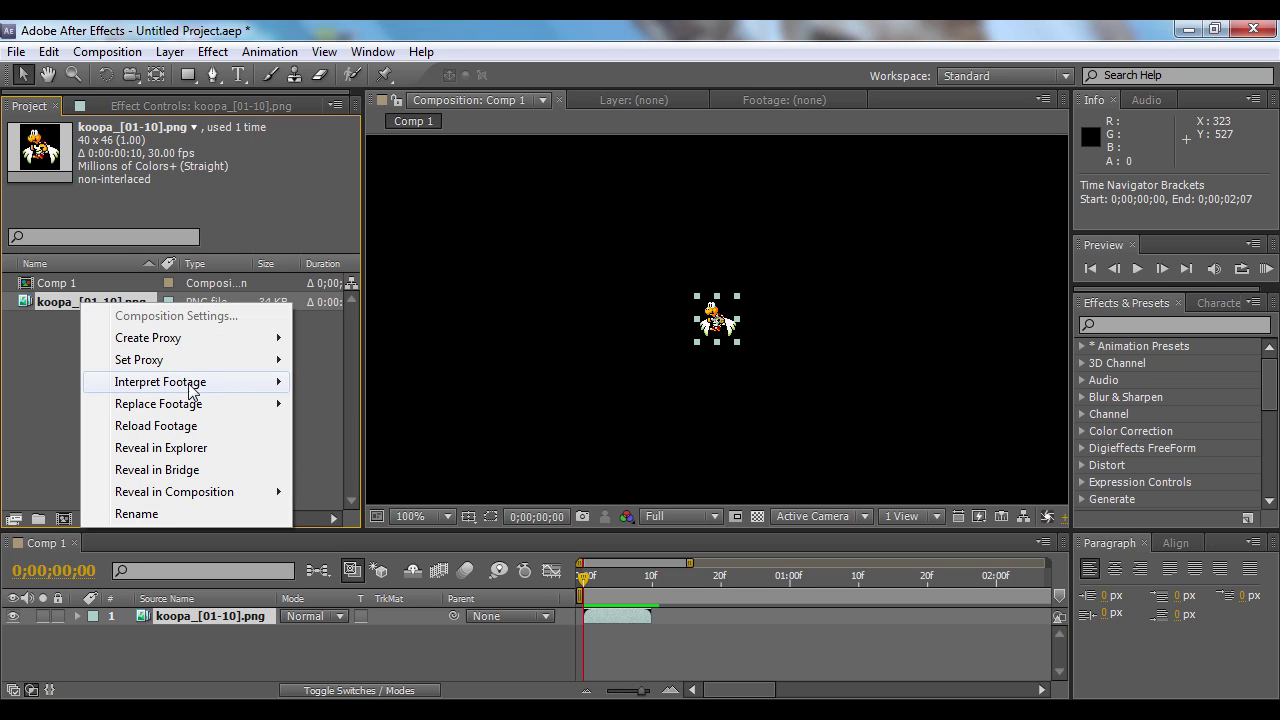
pyautogui.moveTo(190, 390)
pyautogui.click(339, 382)
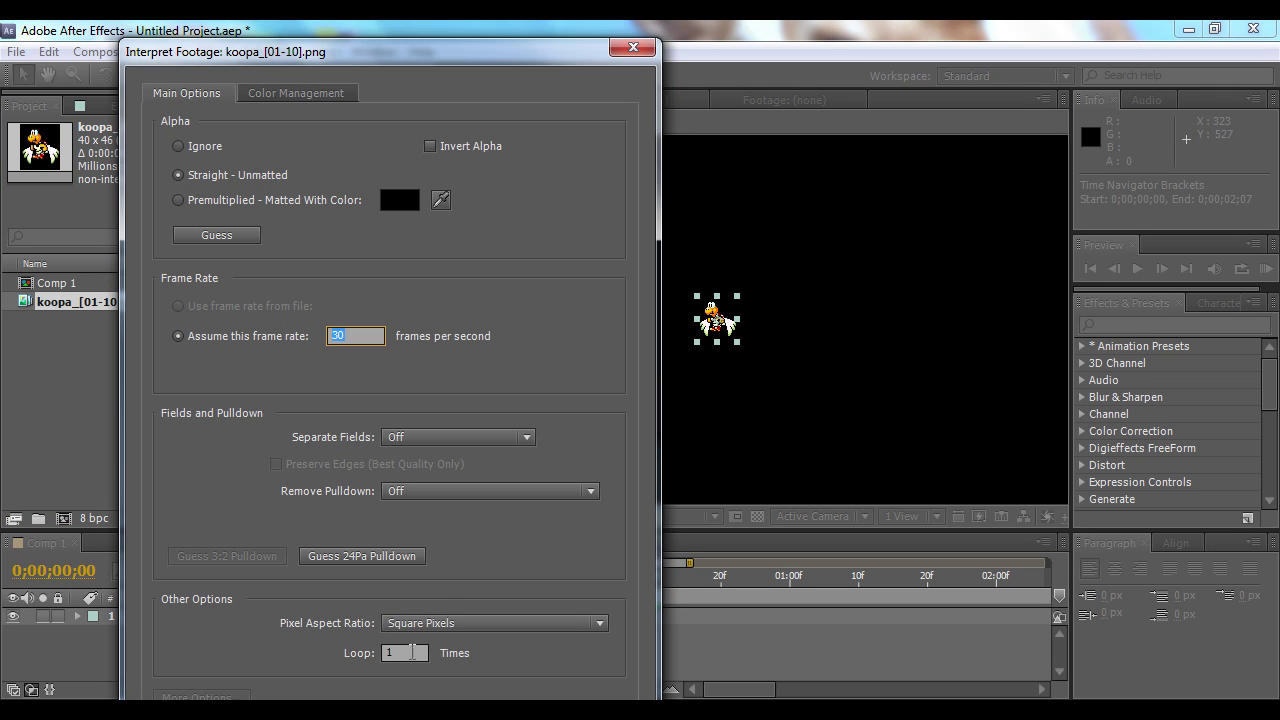
pyautogui.click(402, 653)
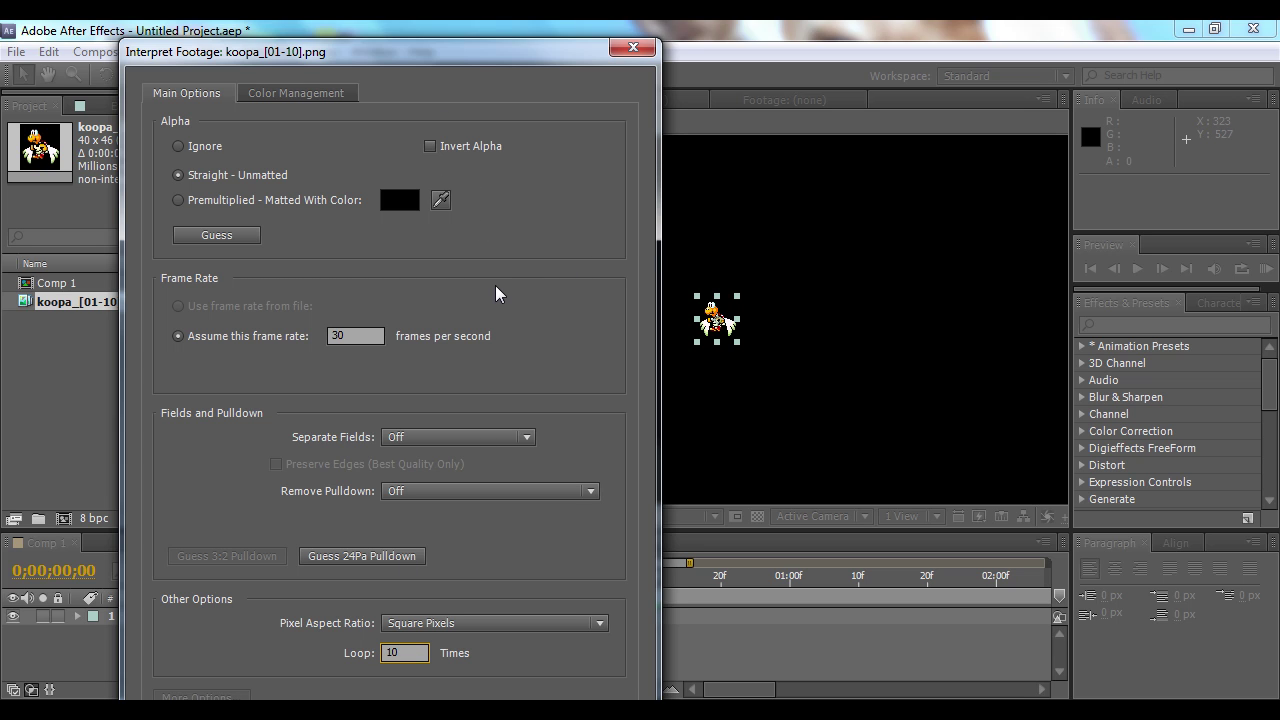
pyautogui.press('Return')
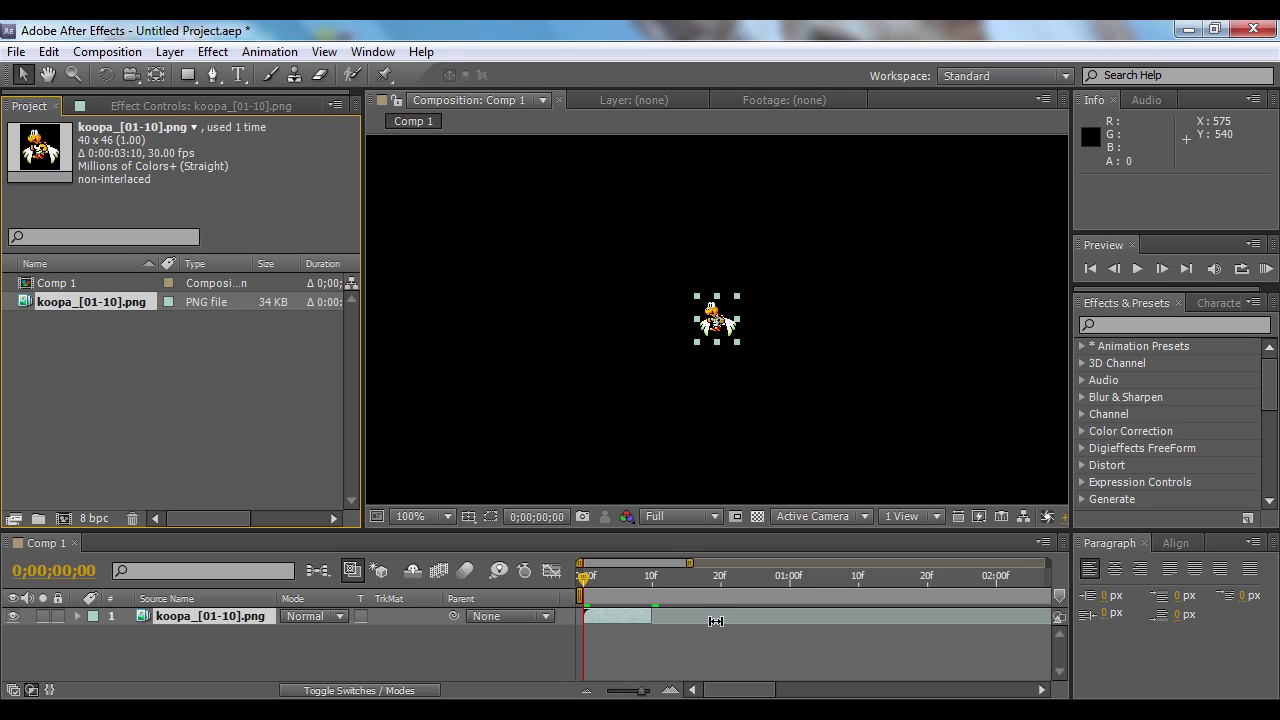
pyautogui.moveTo(690, 562); pyautogui.dragTo(808, 562)
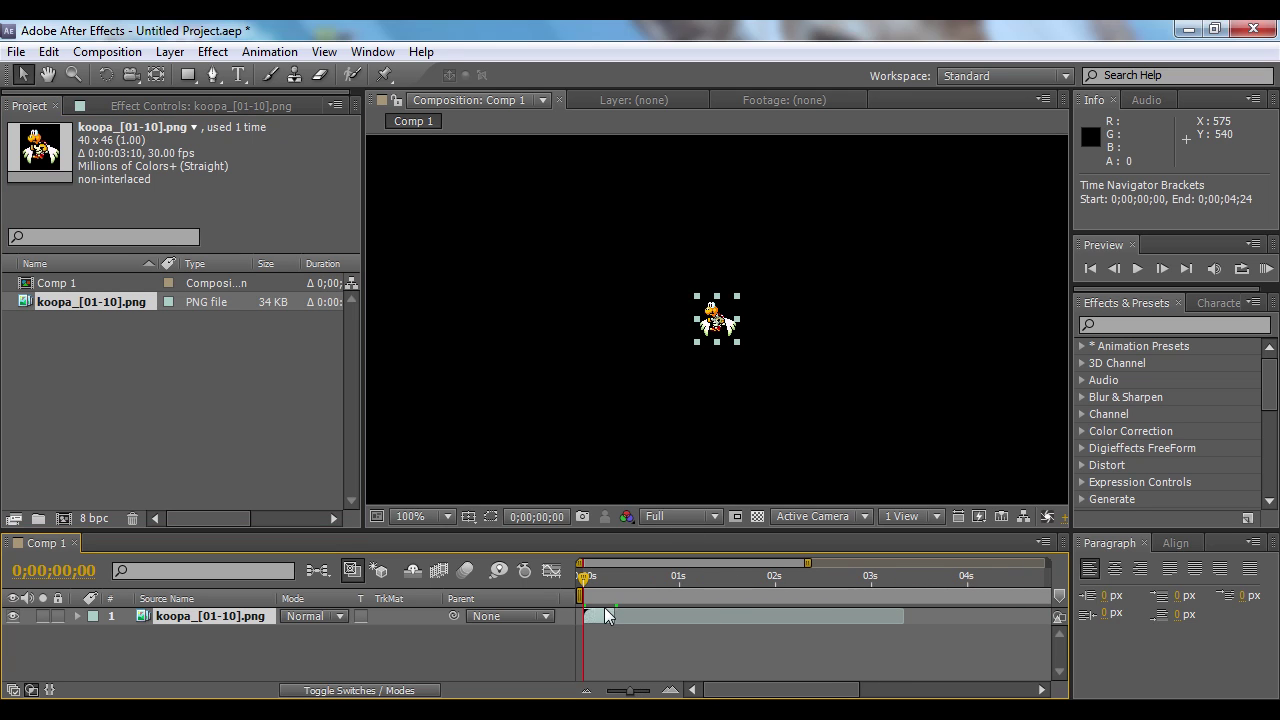
pyautogui.moveTo(615, 616); pyautogui.dragTo(925, 628)
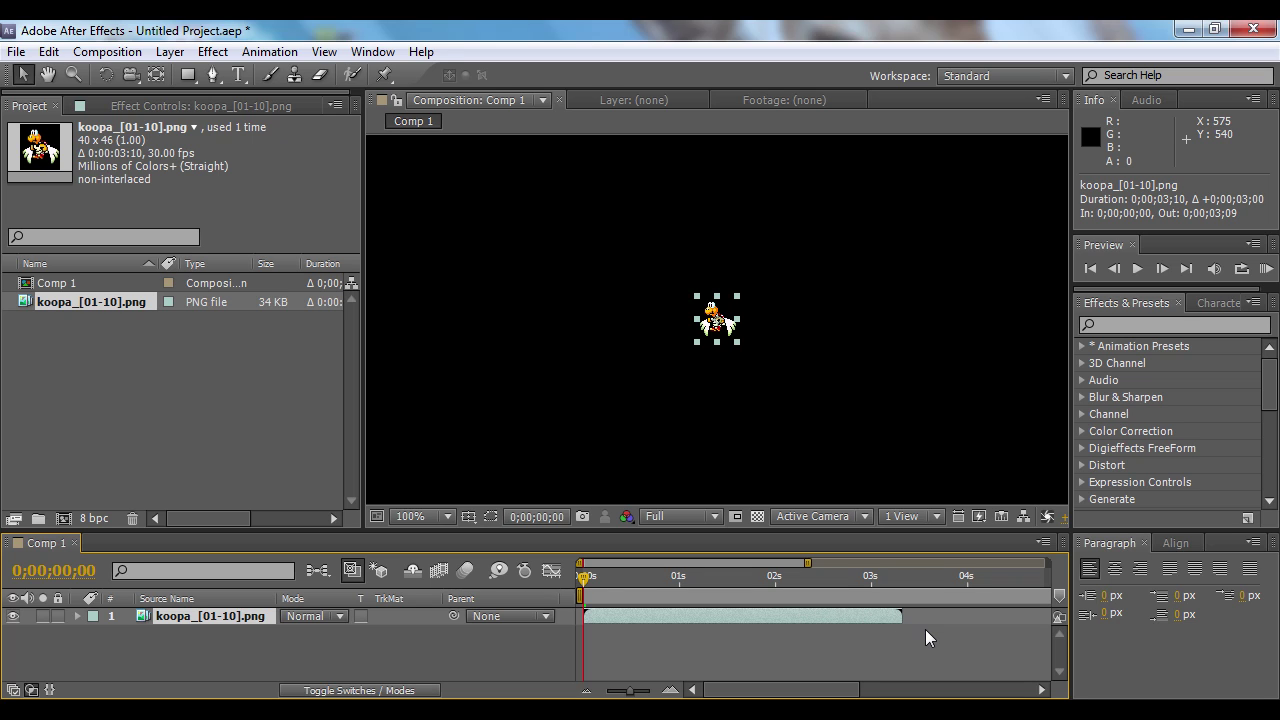
pyautogui.moveTo(583, 580)
pyautogui.mouseDown()
pyautogui.moveTo(909, 578)
pyautogui.moveTo(585, 578)
pyautogui.mouseUp()
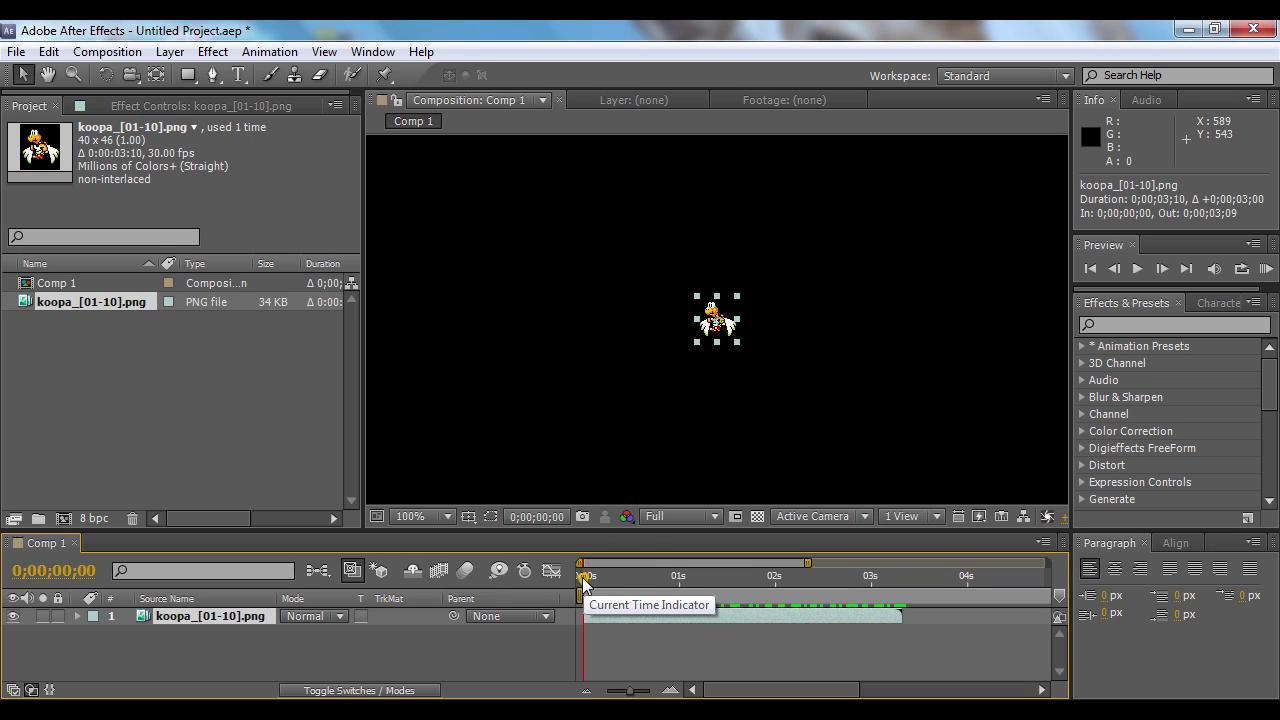
pyautogui.press('KP_0')
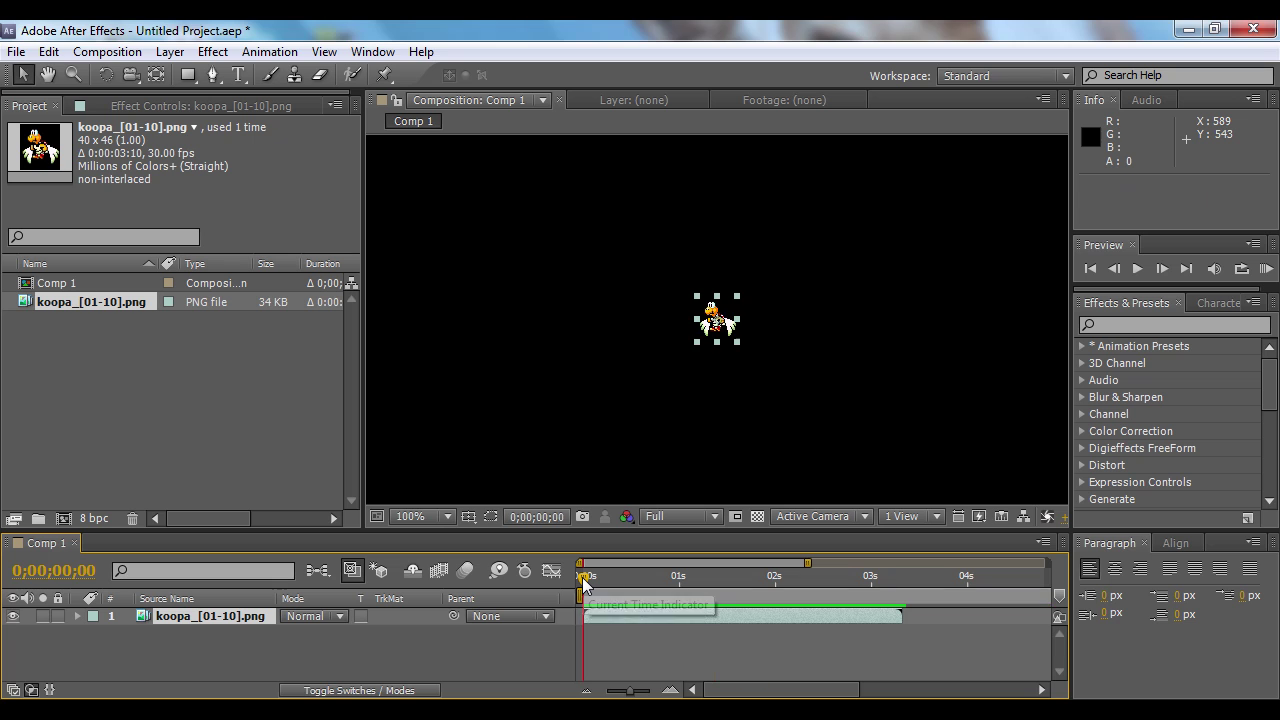
# Step: Time-stretch the koopa layer by 200% to 0;00;06;20 and RAM-preview the slower animation
pyautogui.press('KP_0')
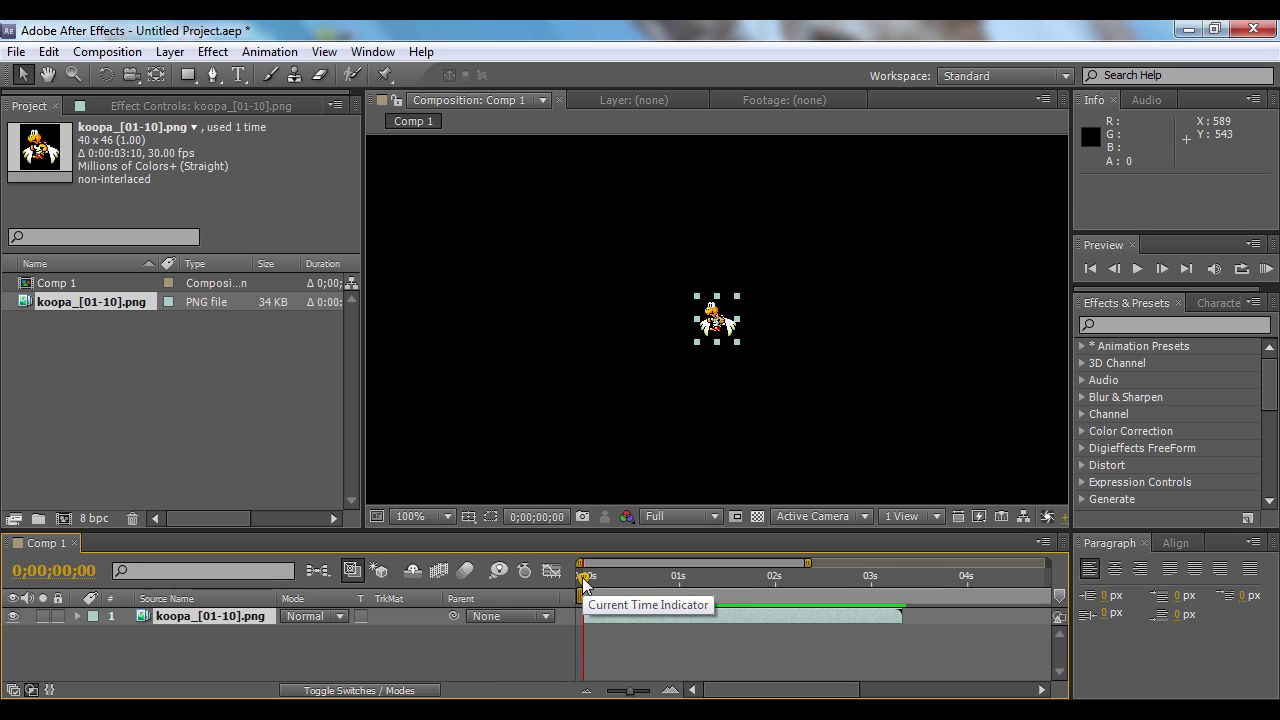
pyautogui.rightClick(237, 616)
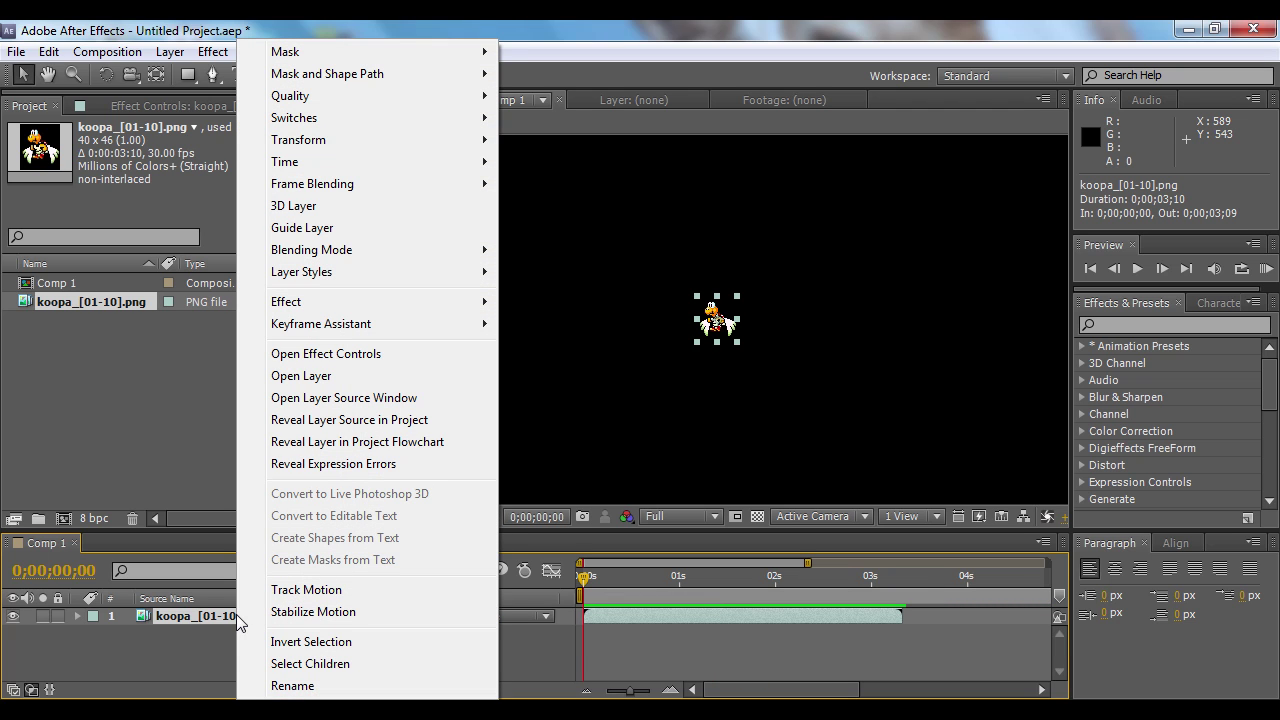
pyautogui.moveTo(403, 165)
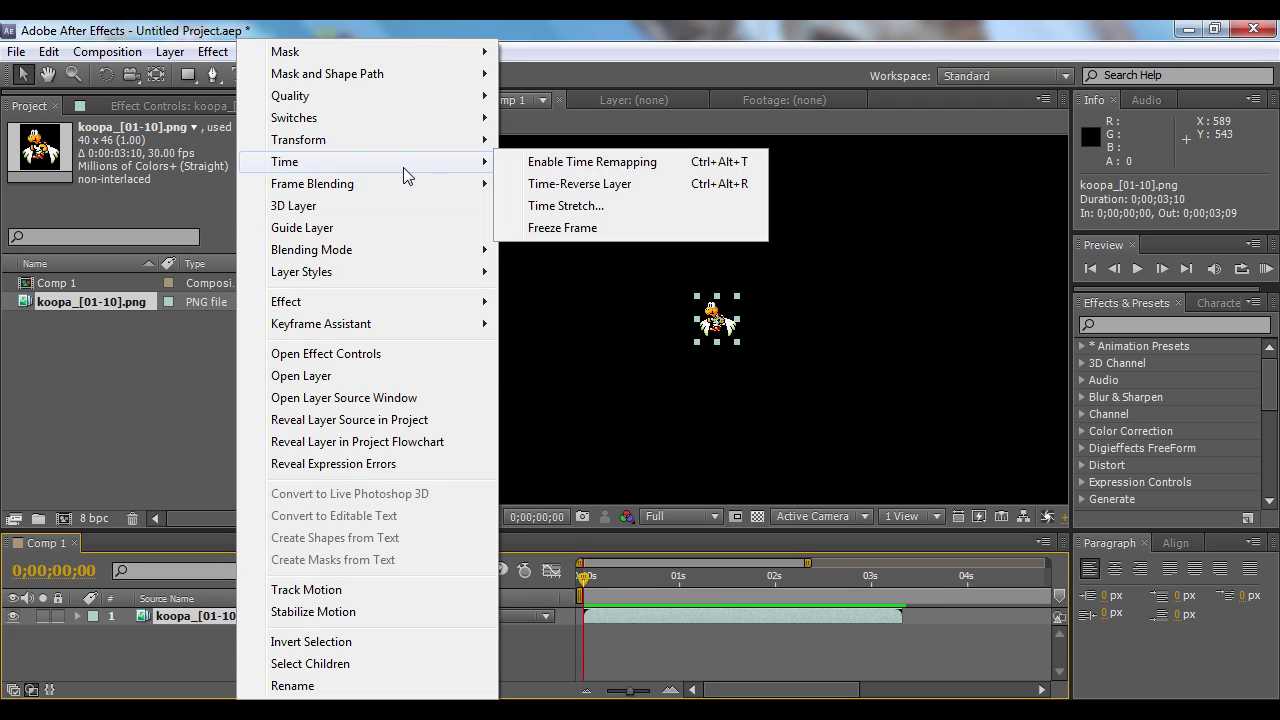
pyautogui.click(558, 205)
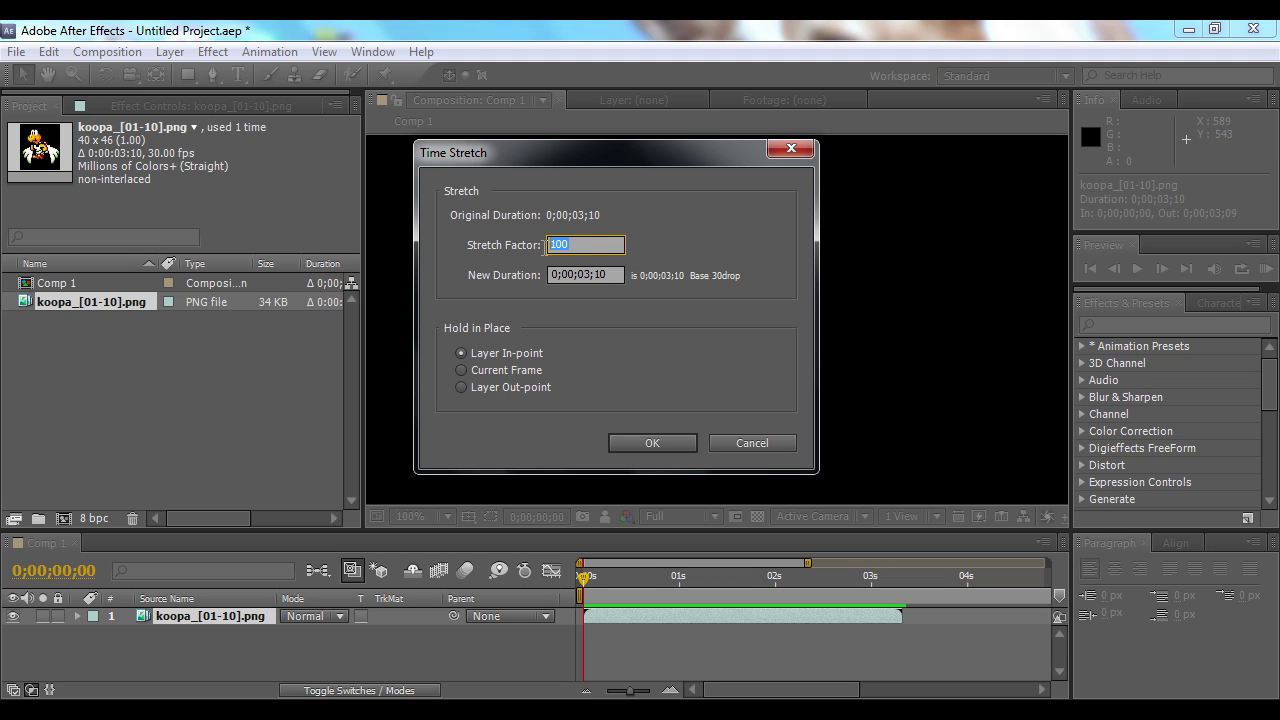
pyautogui.write('2')
pyautogui.click(647, 446)
pyautogui.press('KP_0')
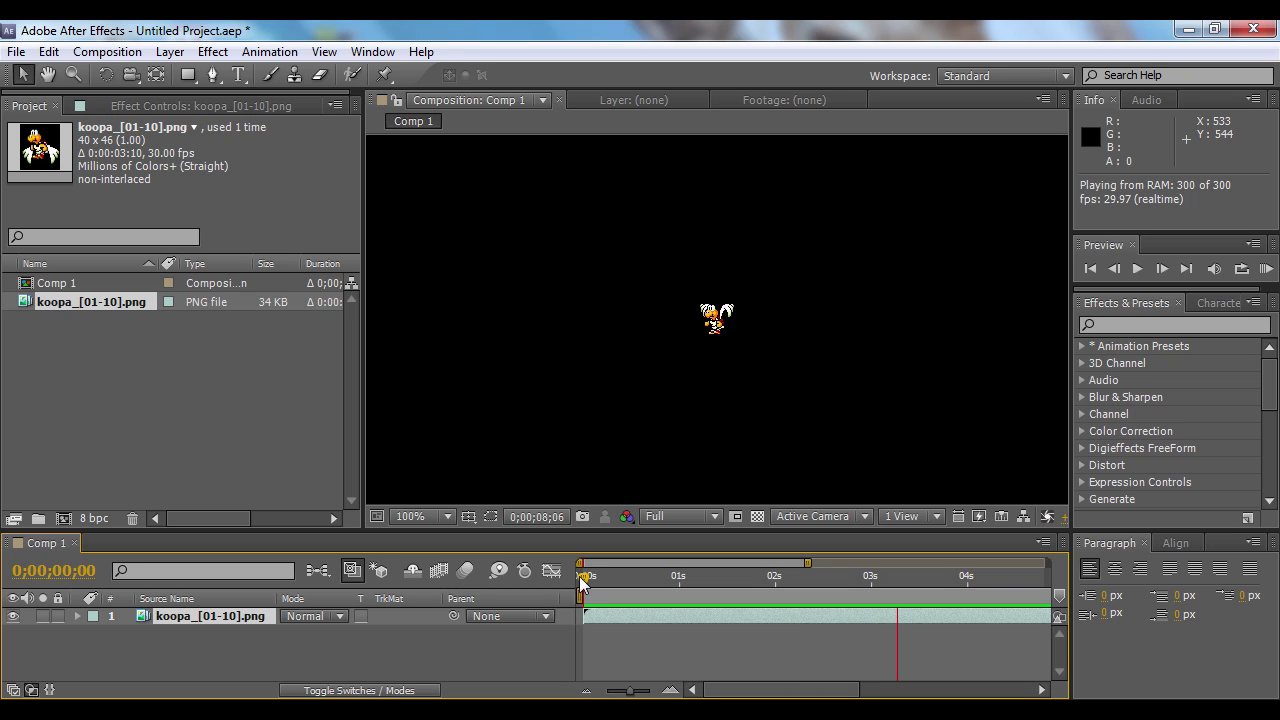
pyautogui.click(607, 596)
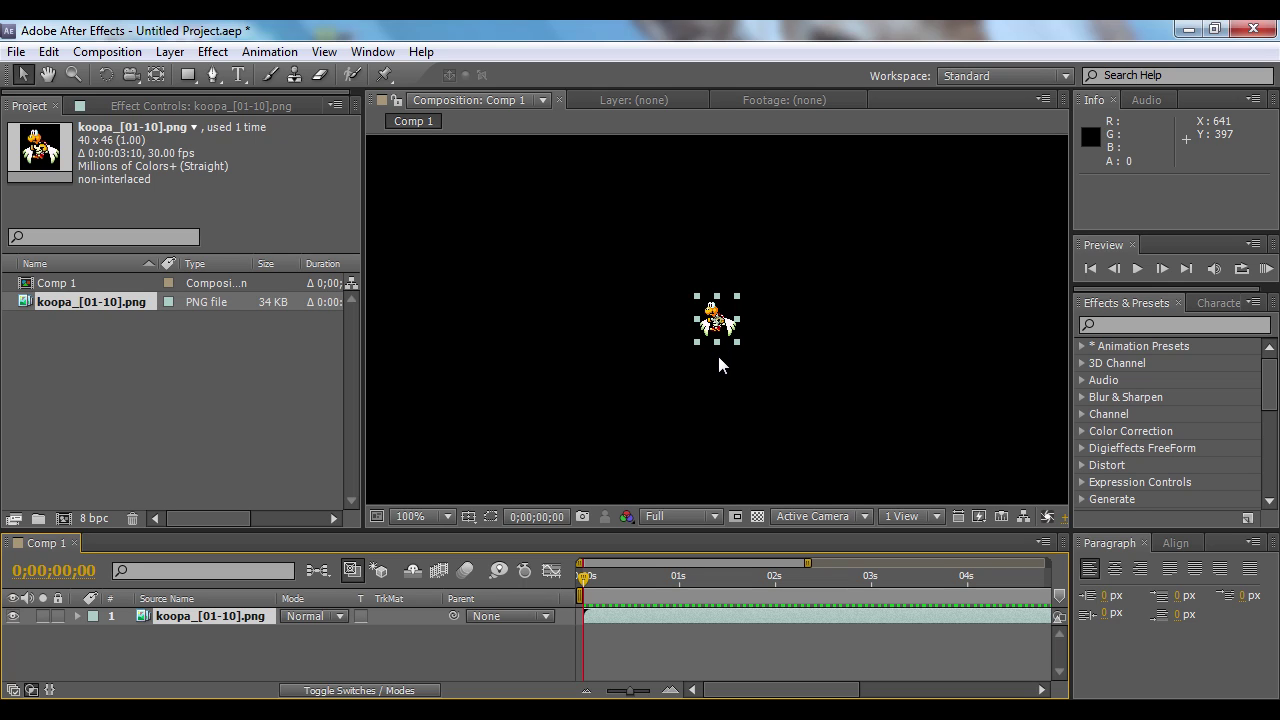
# Step: Scale the koopa sprite up to about 626% and set the layer's quality to Draft
pyautogui.moveTo(739, 343); pyautogui.dragTo(862, 463)
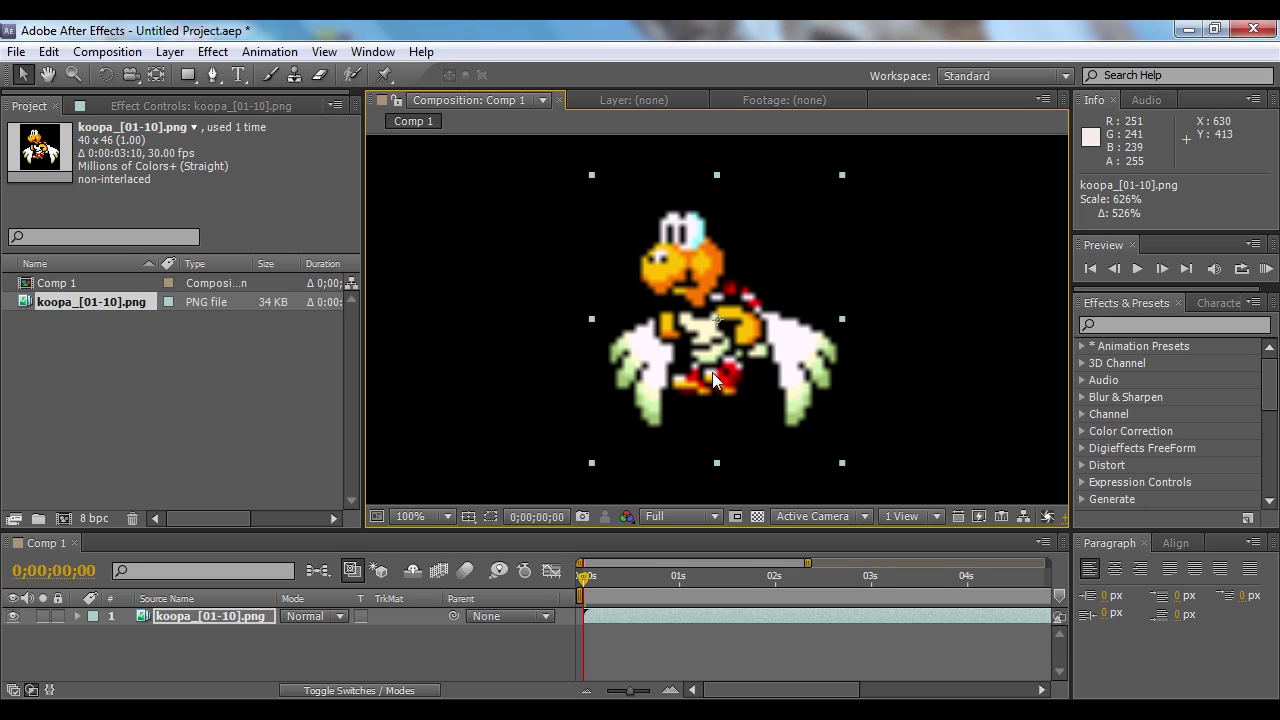
pyautogui.rightClick(190, 618)
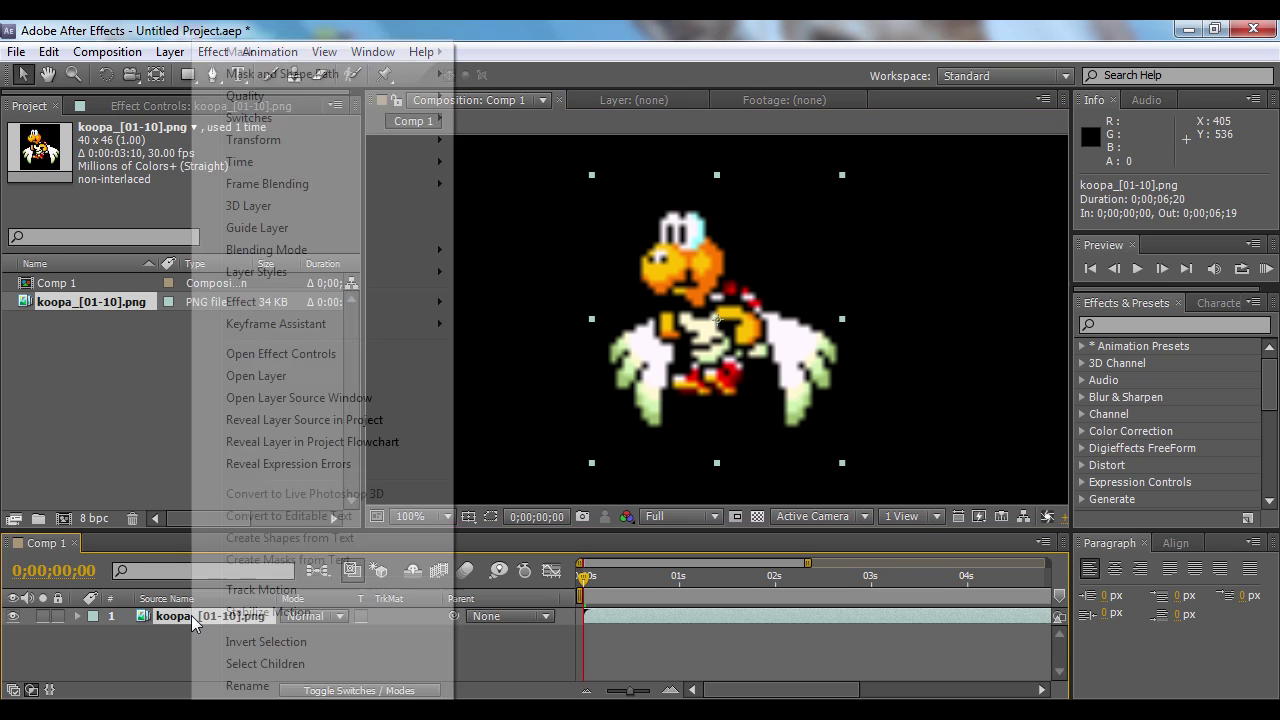
pyautogui.moveTo(313, 97)
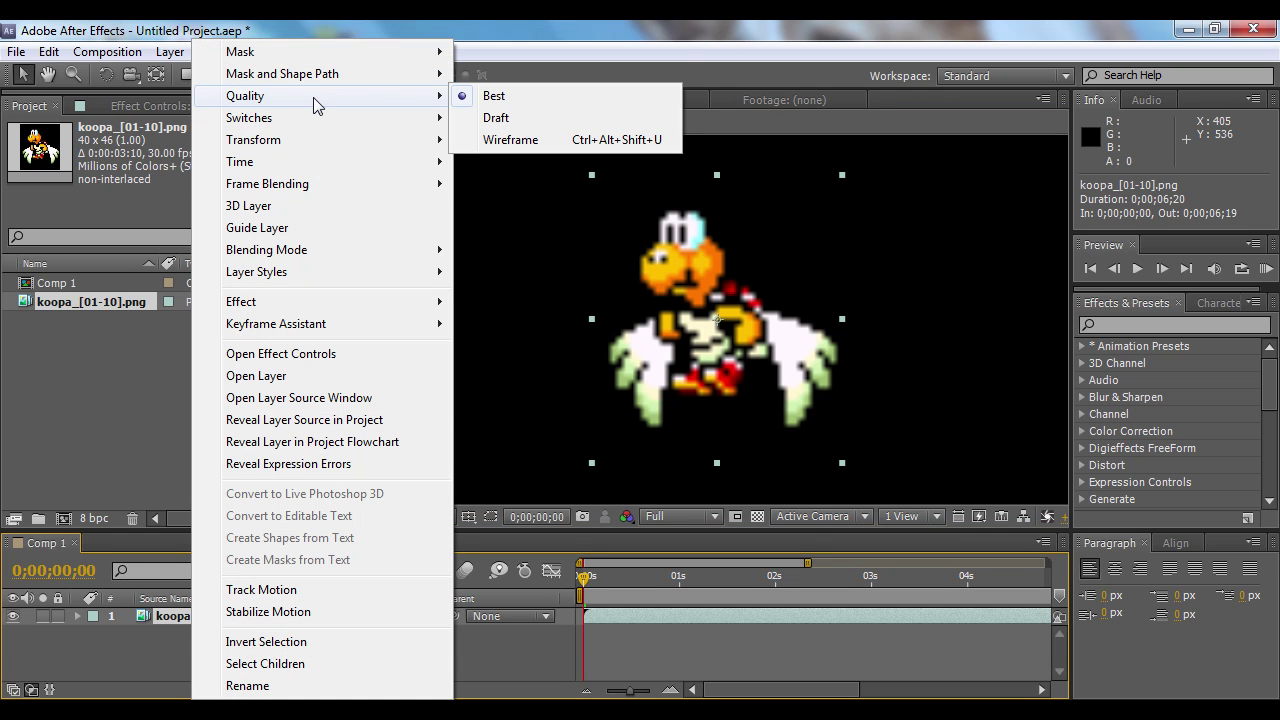
pyautogui.click(500, 122)
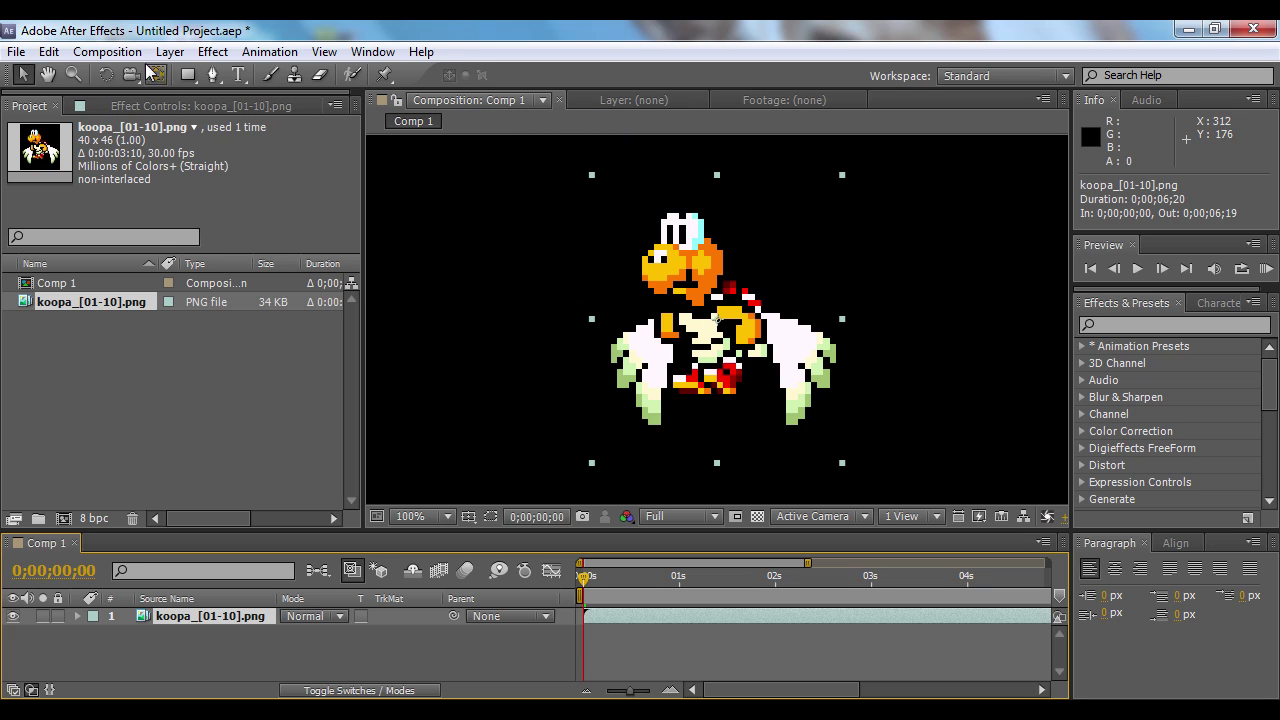
# Step: Add Comp 1 to the Render Queue and change Best Settings quality to Current Settings
pyautogui.click(107, 51)
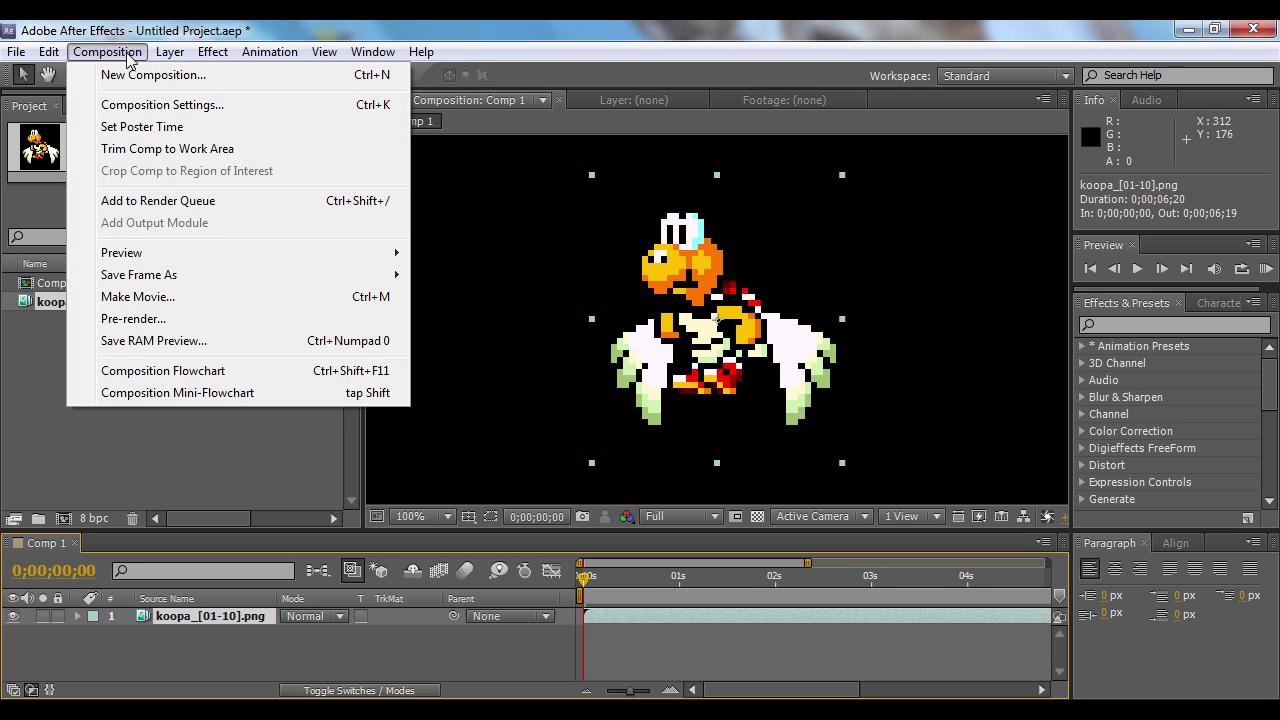
pyautogui.click(167, 203)
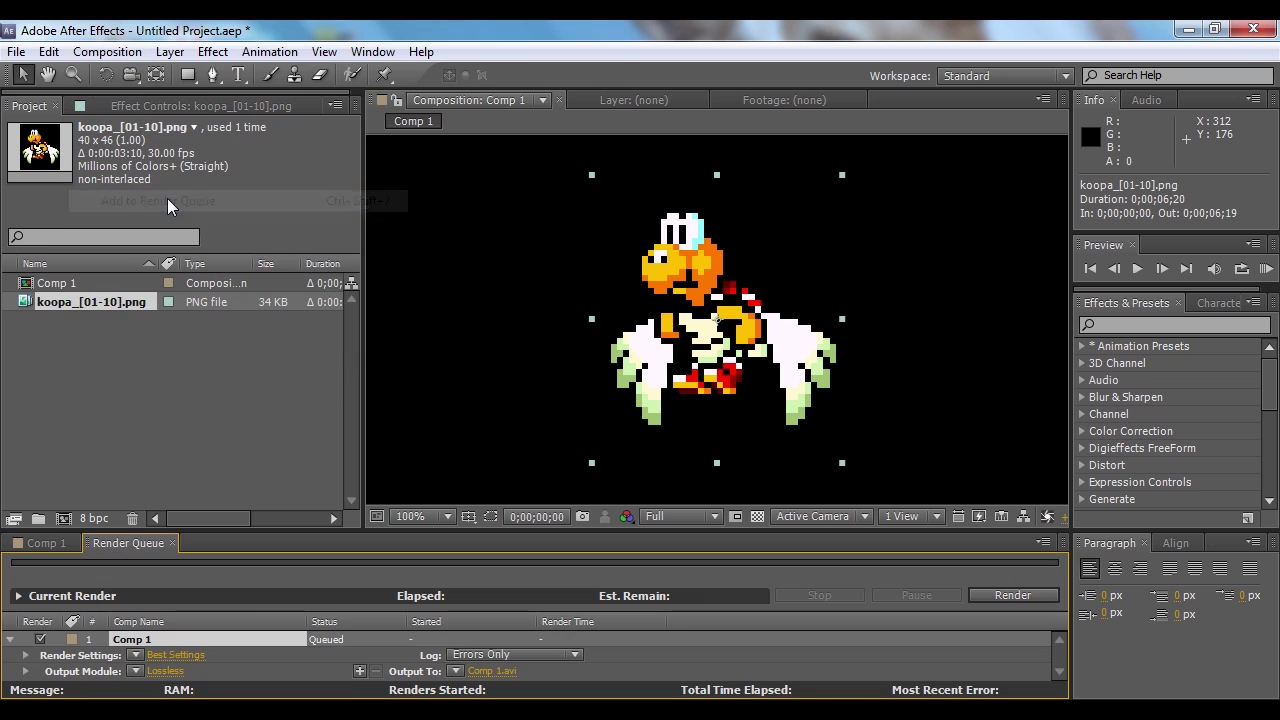
pyautogui.click(177, 651)
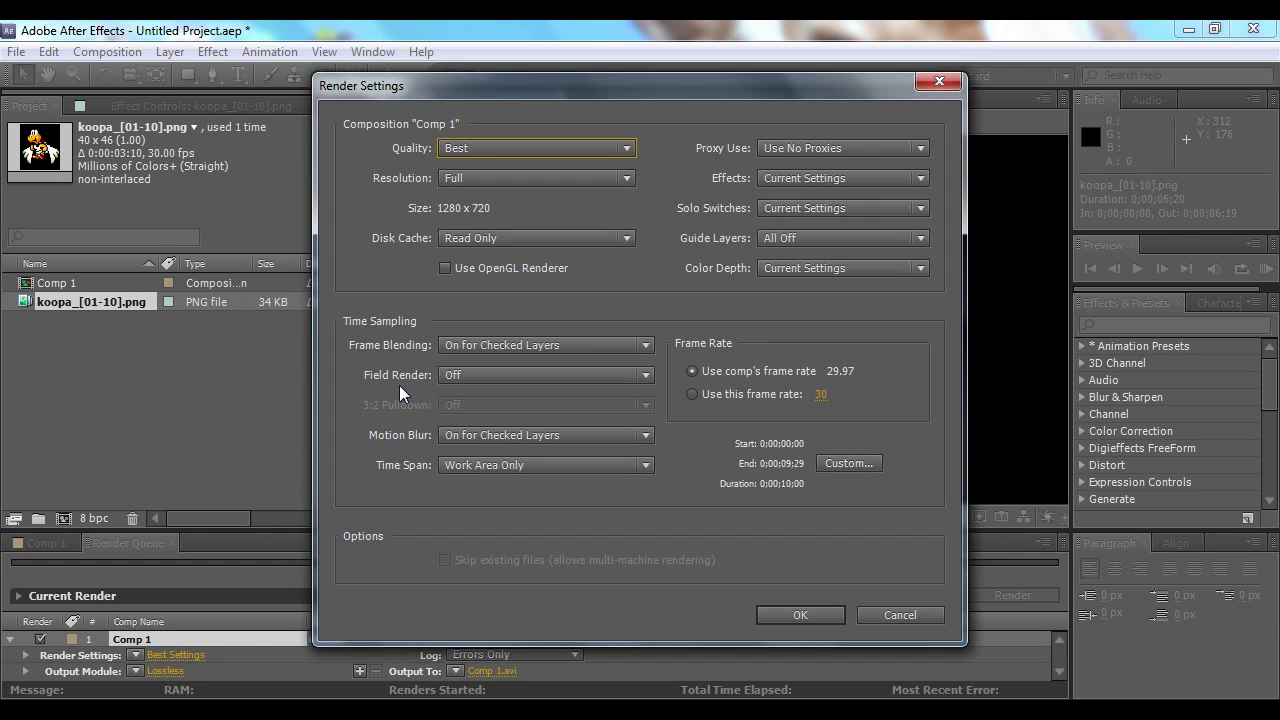
pyautogui.click(468, 151)
pyautogui.click(489, 174)
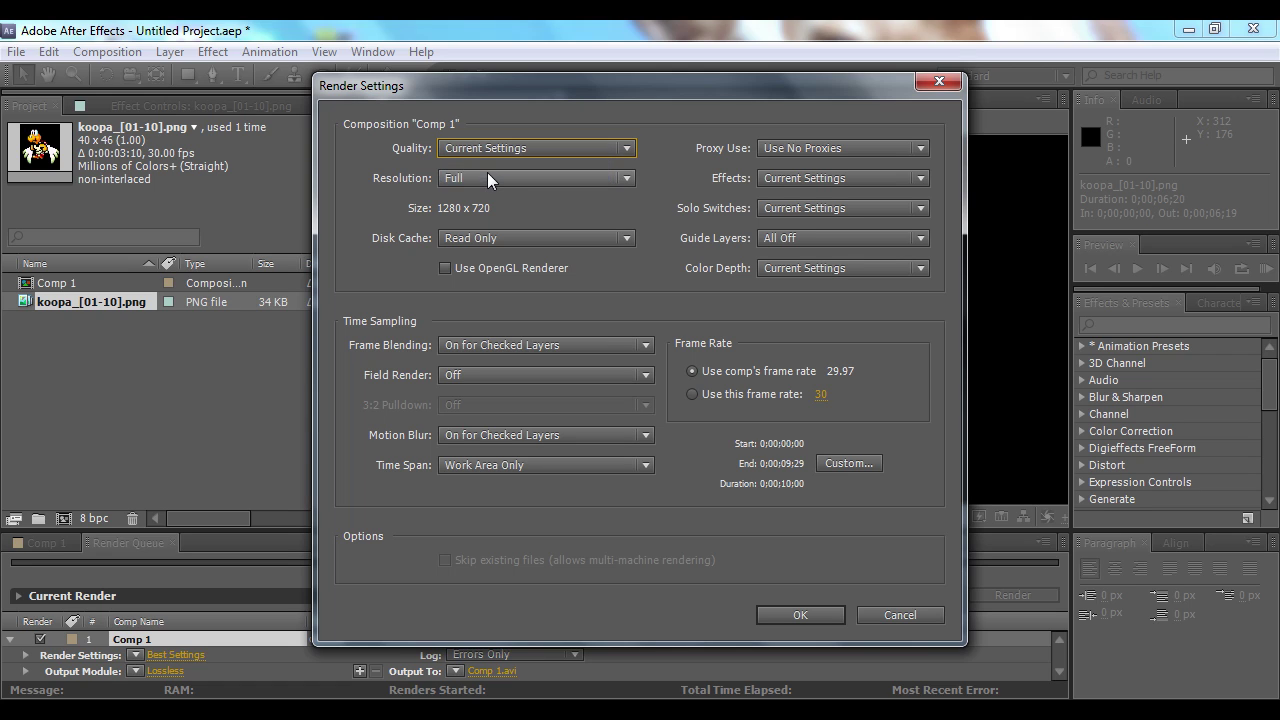